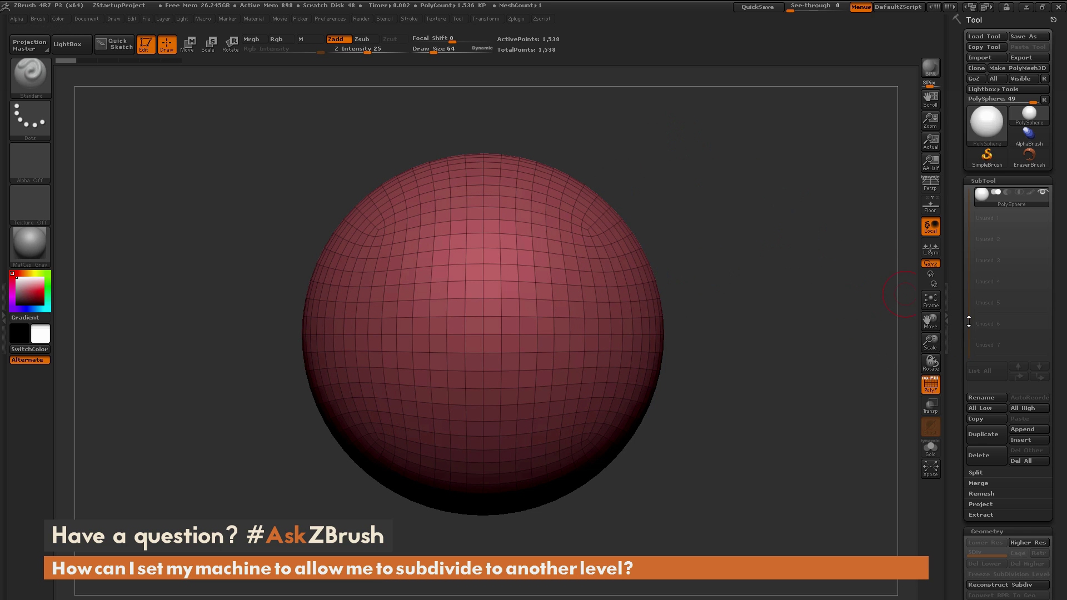
# Step: Subdivide the PolySphere four times to level 5, and try to divide it once more
pyautogui.moveTo(957, 323); pyautogui.dragTo(955, 181)
pyautogui.click(978, 475)
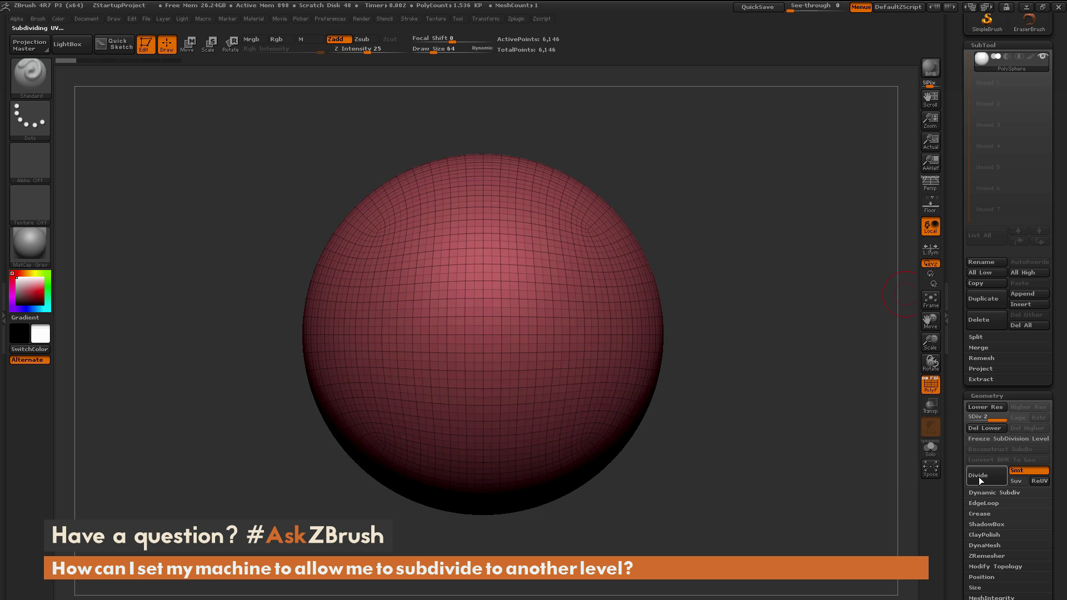
pyautogui.click(978, 476)
pyautogui.click(978, 477)
pyautogui.click(978, 476)
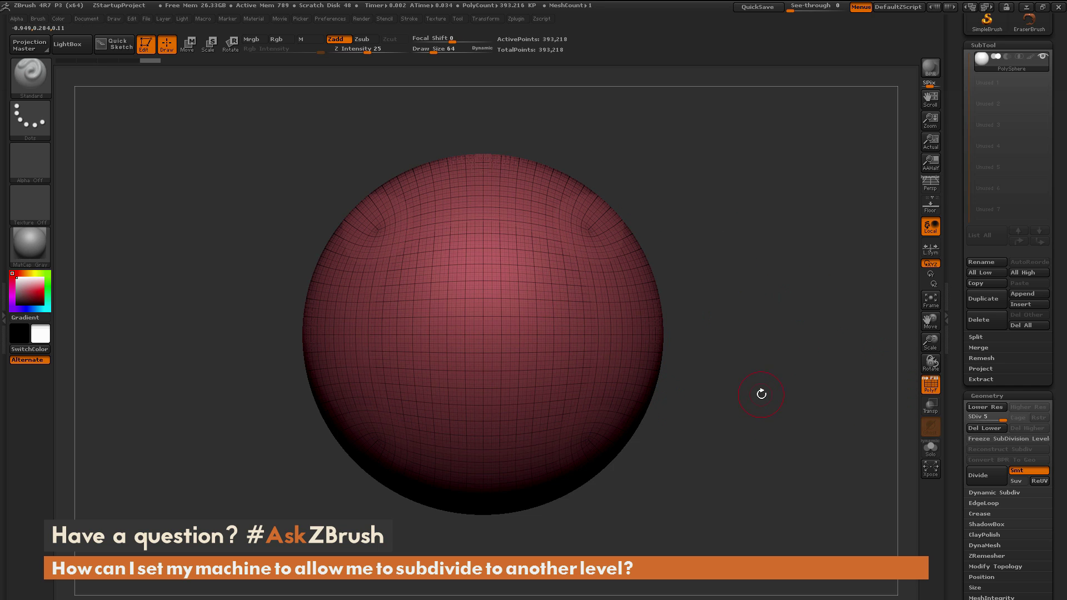
pyautogui.click(977, 479)
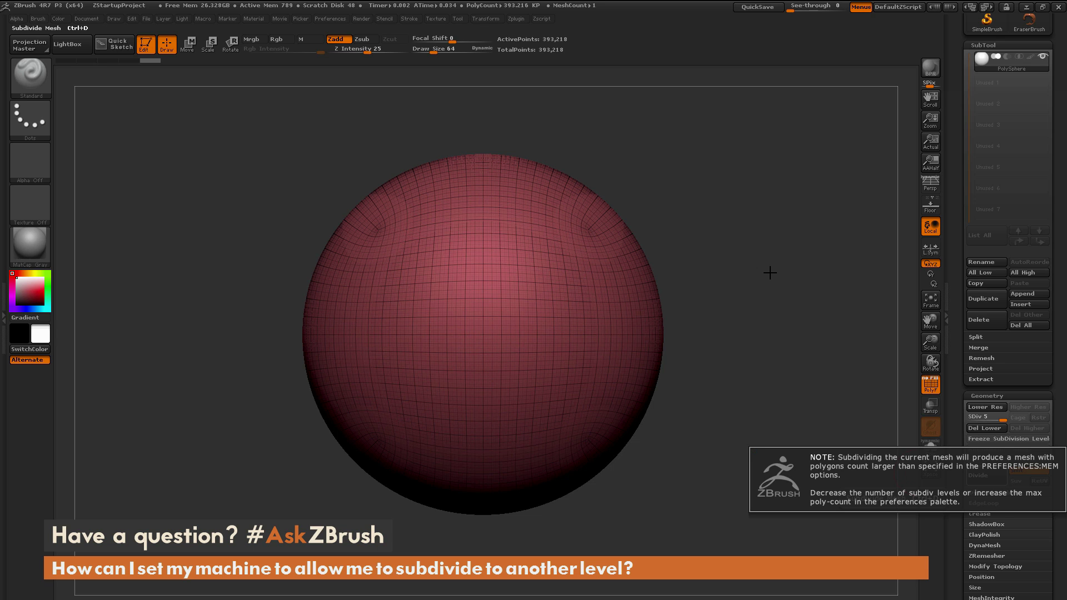
# Step: Raise the memory preference for maximum polygons per mesh to 5 and divide the sphere to subdivision level 6
pyautogui.click(331, 18)
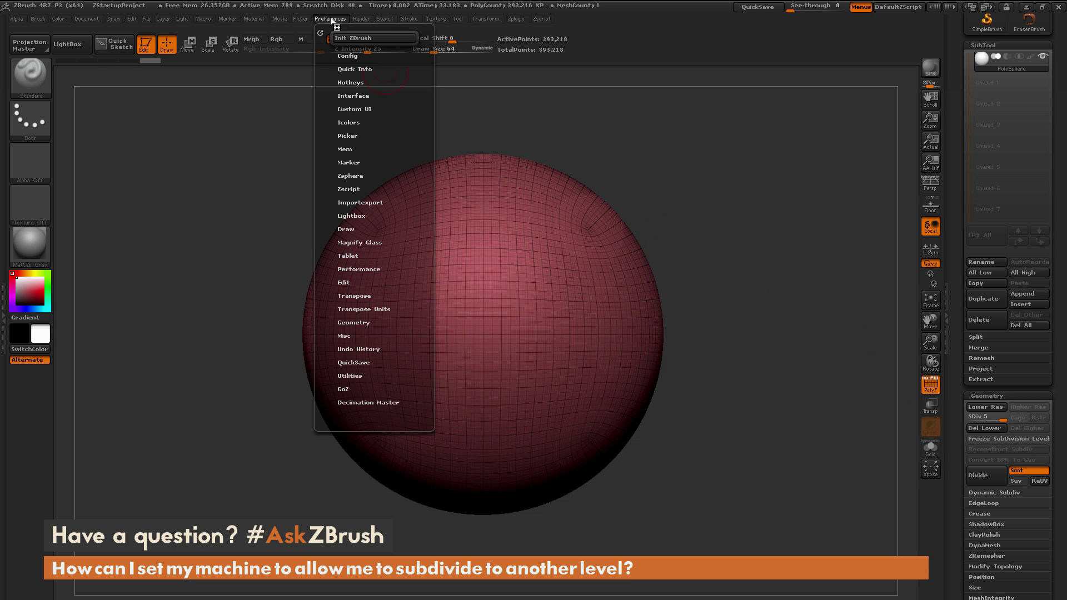
pyautogui.click(355, 149)
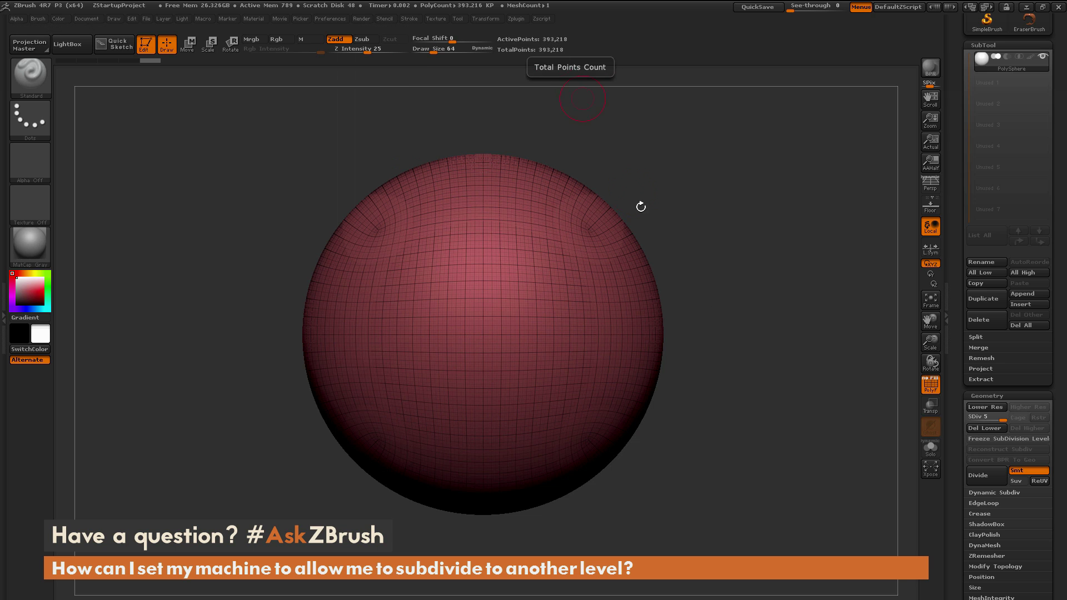
pyautogui.click(978, 476)
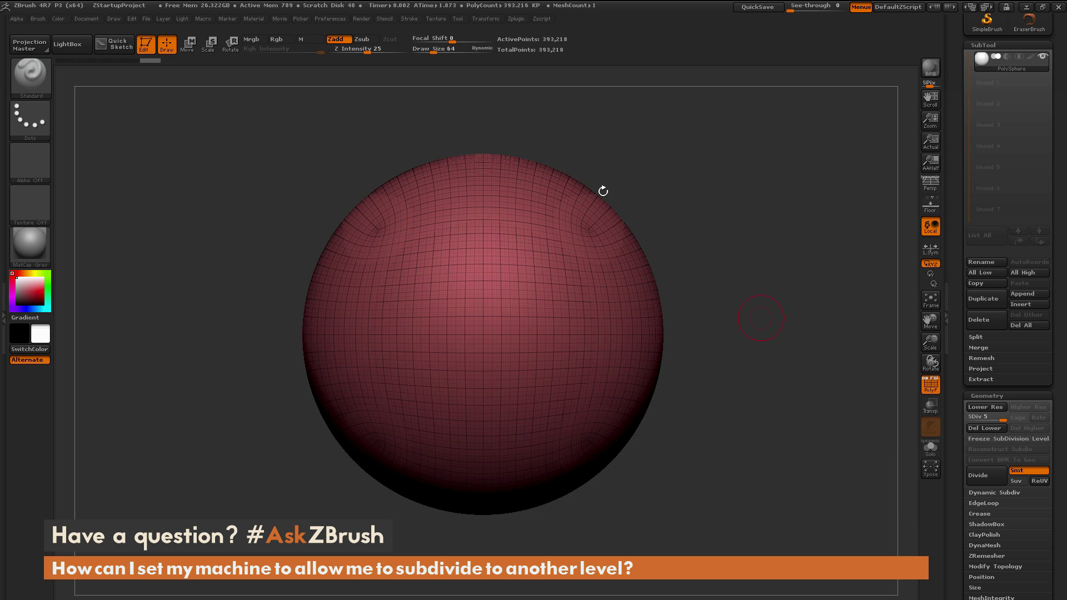
pyautogui.click(332, 18)
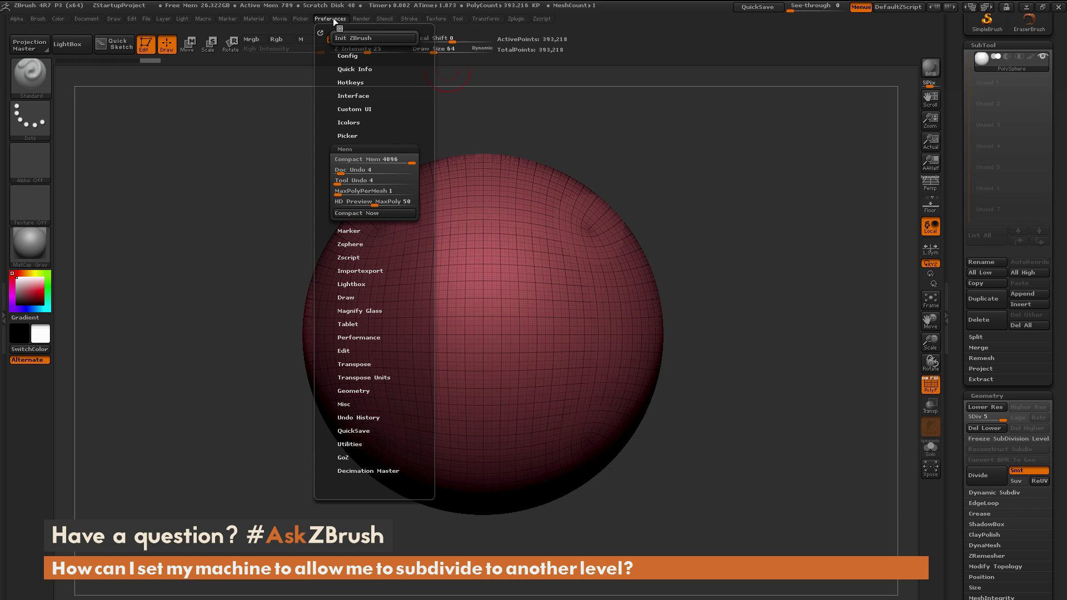
pyautogui.click(346, 192)
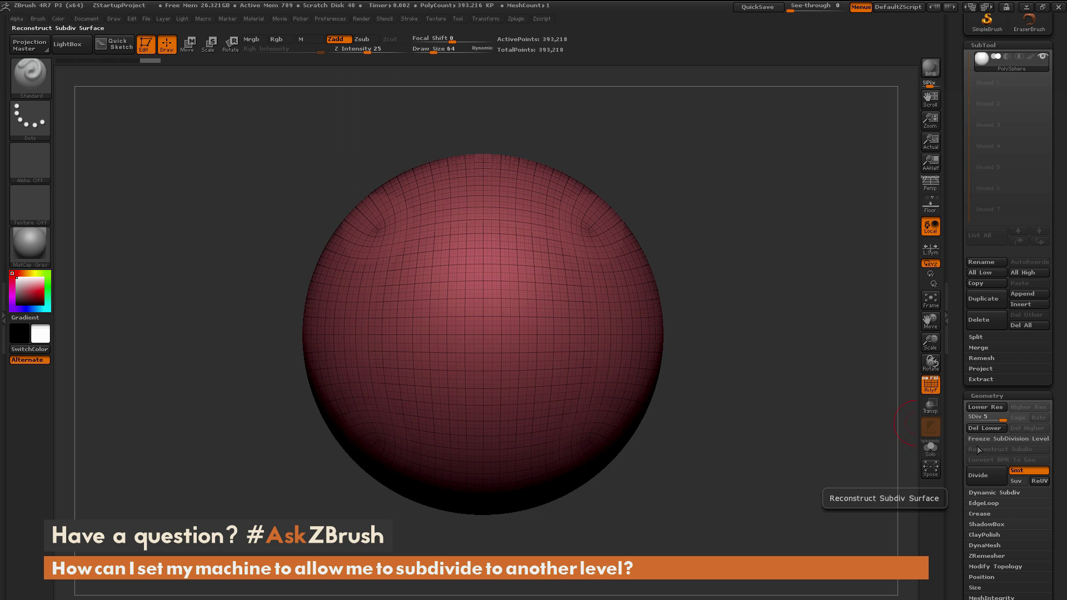
pyautogui.click(981, 474)
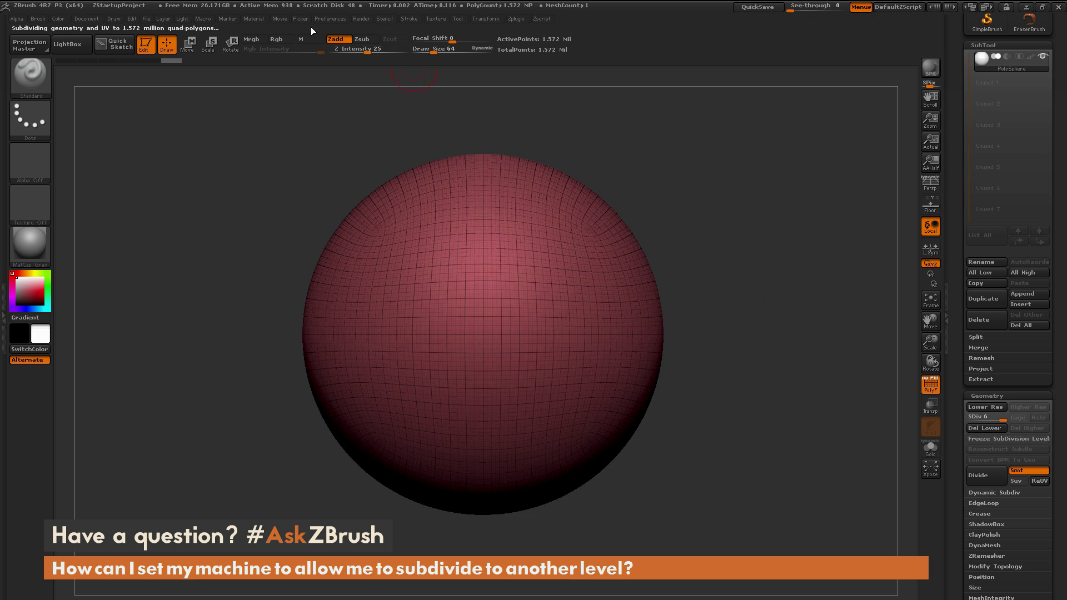
# Step: Raise the maximum polygons per mesh to about 75 in the memory preferences
pyautogui.click(330, 19)
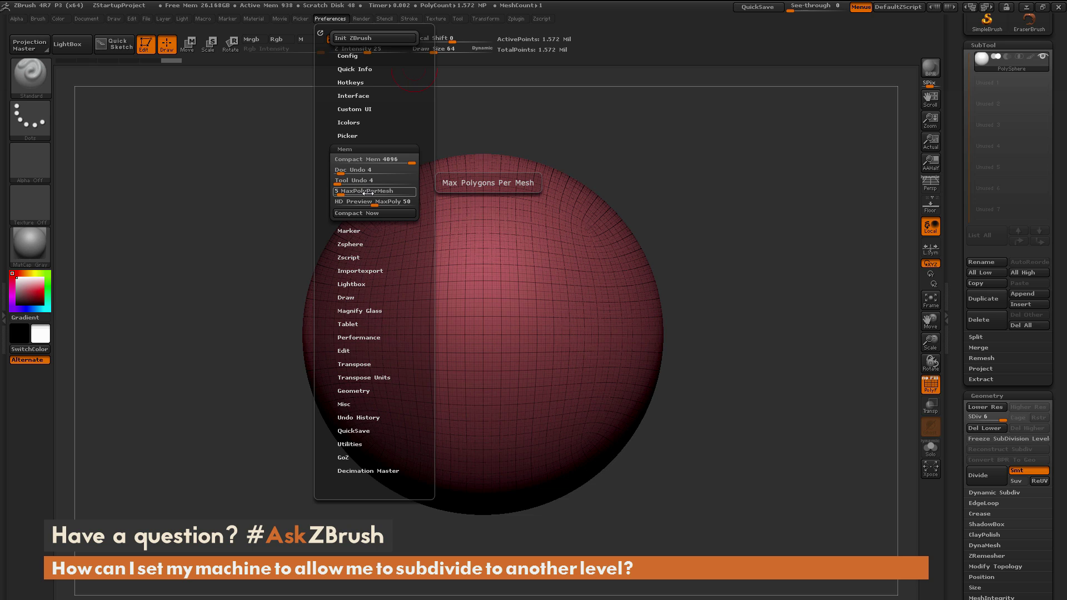
pyautogui.moveTo(341, 192); pyautogui.dragTo(374, 193)
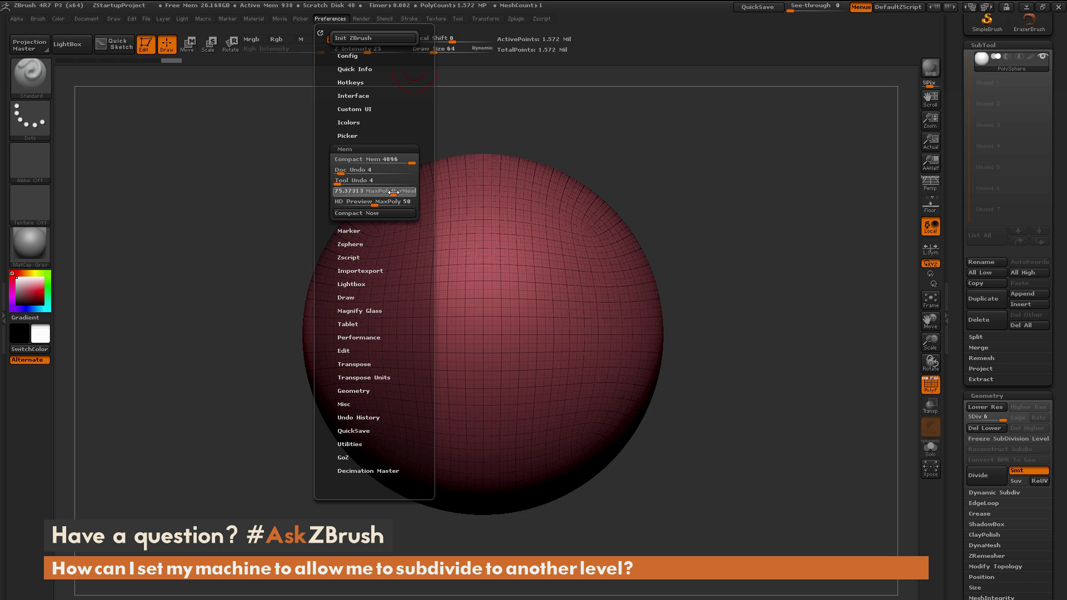
pyautogui.moveTo(393, 191); pyautogui.dragTo(389, 187)
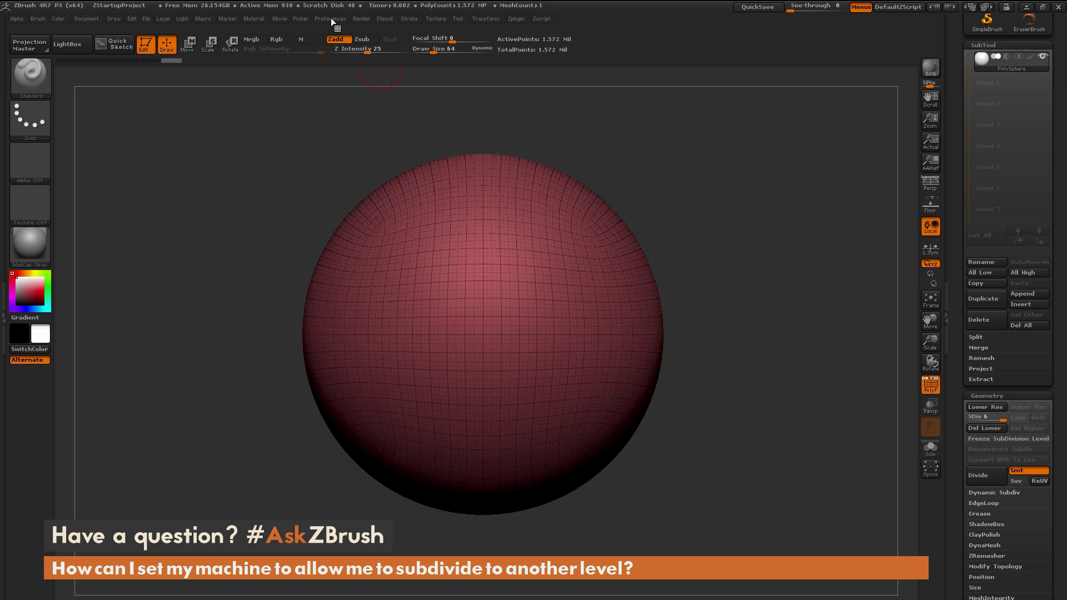
# Step: Lower the maximum polygons per mesh, trying several values and ending at about 59
pyautogui.click(331, 18)
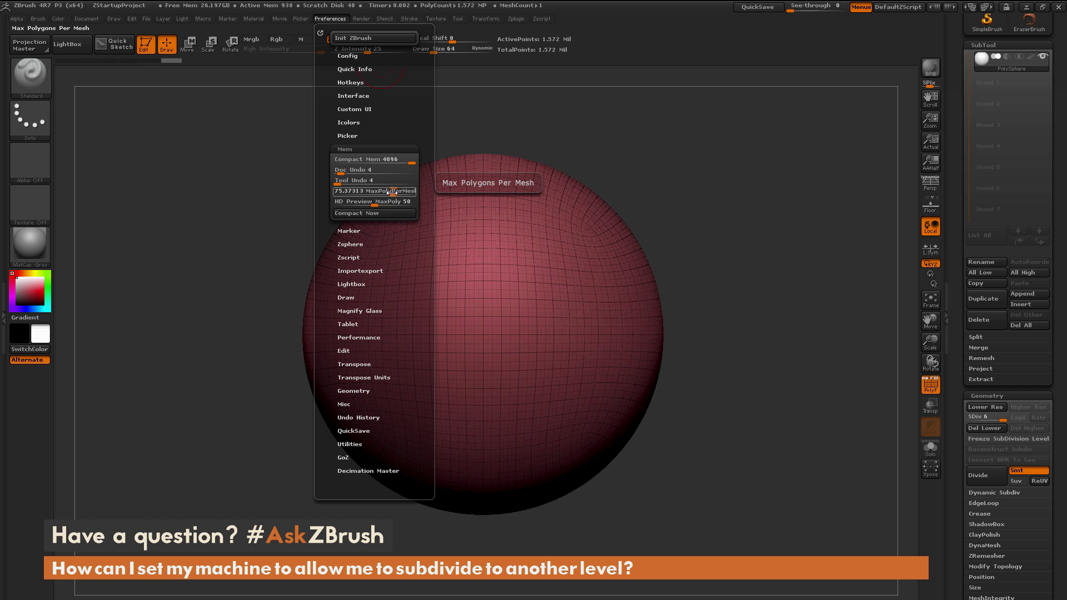
pyautogui.moveTo(393, 193); pyautogui.dragTo(367, 194)
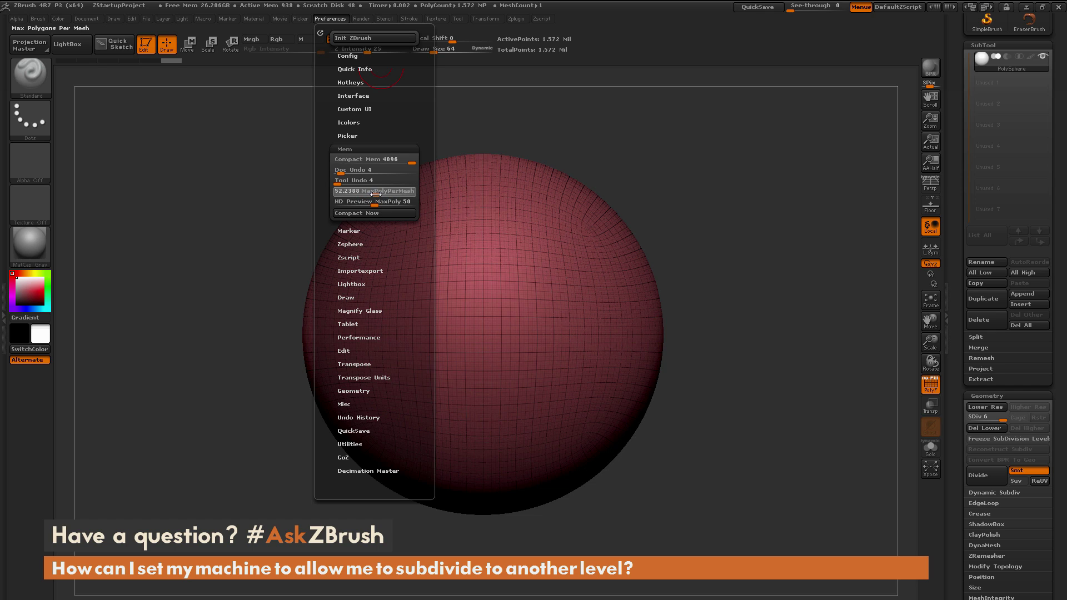
pyautogui.moveTo(375, 194); pyautogui.dragTo(370, 195)
pyautogui.moveTo(365, 192); pyautogui.dragTo(345, 195)
pyautogui.moveTo(344, 196); pyautogui.dragTo(361, 192)
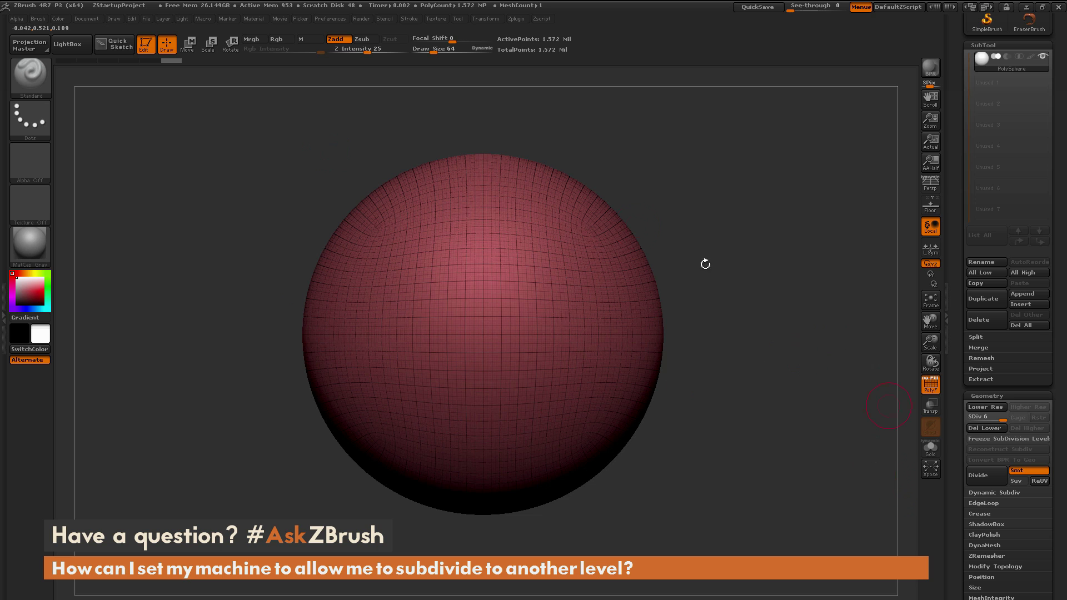
# Step: Raise the maximum polygons per mesh to its upper limit and try to divide the sphere again
pyautogui.click(330, 18)
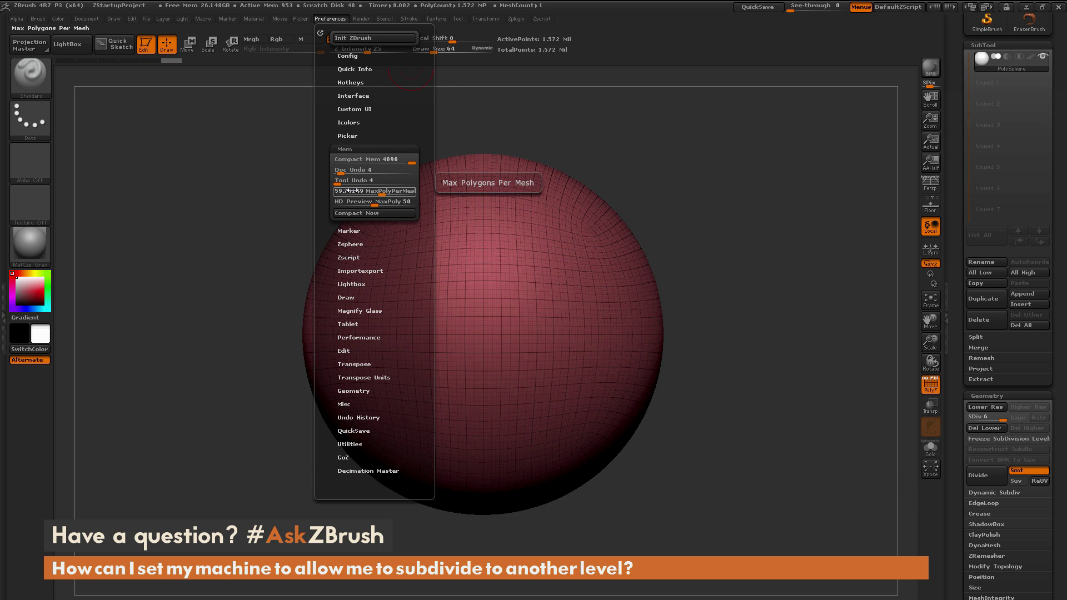
pyautogui.moveTo(349, 190); pyautogui.dragTo(451, 194)
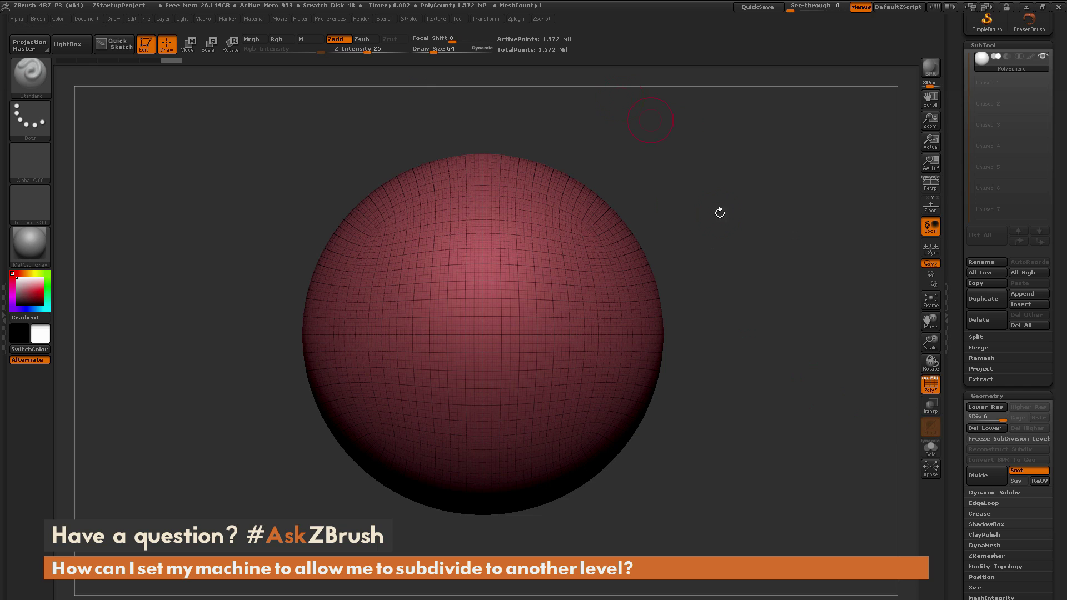
pyautogui.click(986, 475)
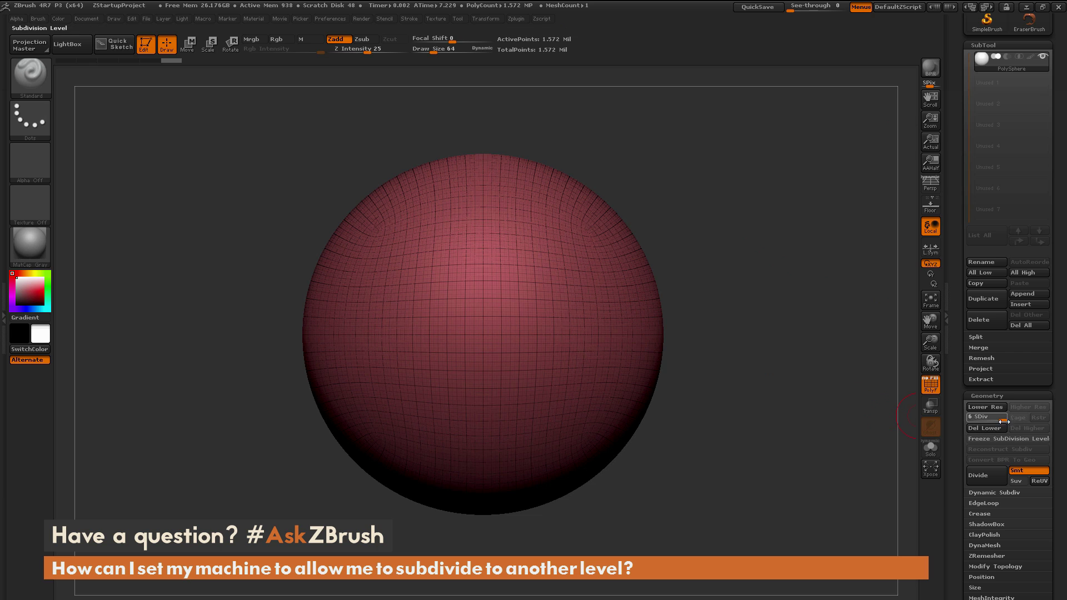
# Step: Lower the sphere to subdivision level 1 and hide its upper half
pyautogui.moveTo(1003, 422); pyautogui.dragTo(966, 423)
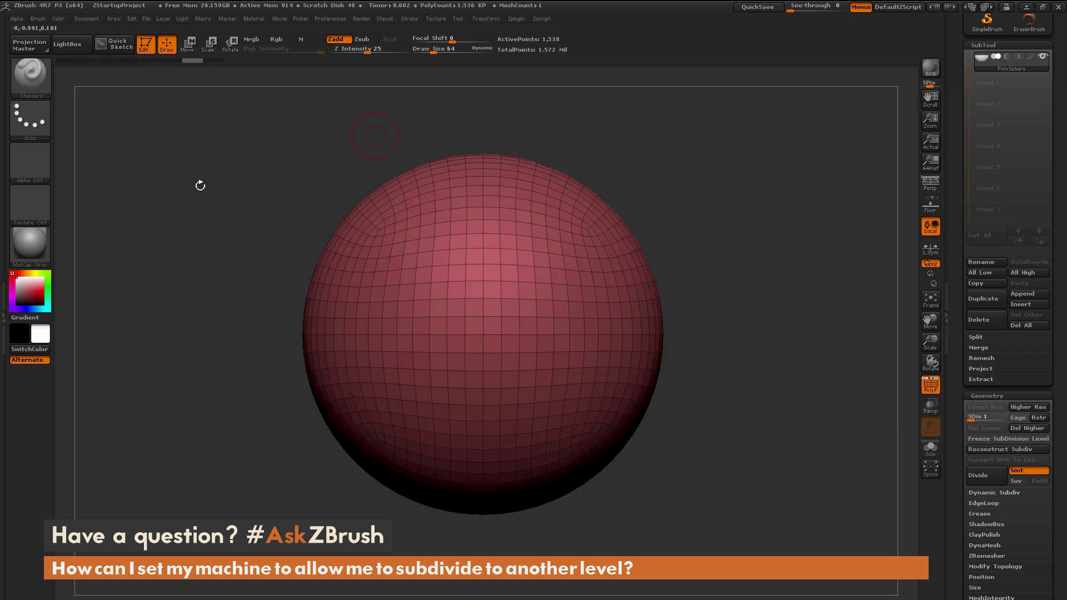
pyautogui.hotkey('ctrl', 'shift')
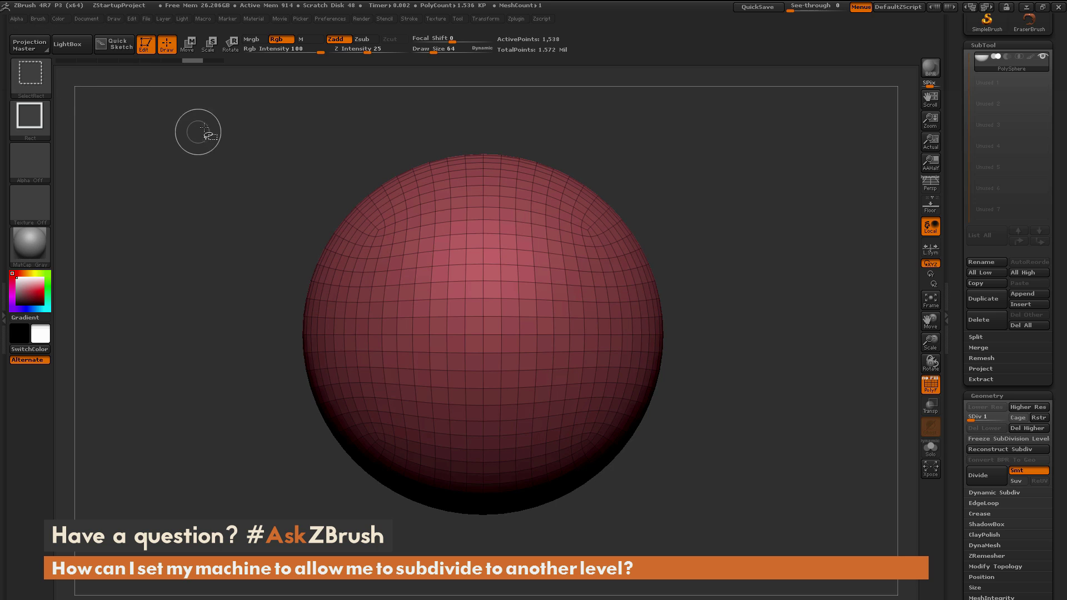
pyautogui.moveTo(218, 111)
pyautogui.keyDown('ctrl'); pyautogui.keyDown('shift'); pyautogui.mouseDown()
pyautogui.moveTo(292, 210)
pyautogui.moveTo(641, 318)
pyautogui.moveTo(744, 332)
pyautogui.mouseUp(); pyautogui.keyUp('shift'); pyautogui.keyUp('ctrl')
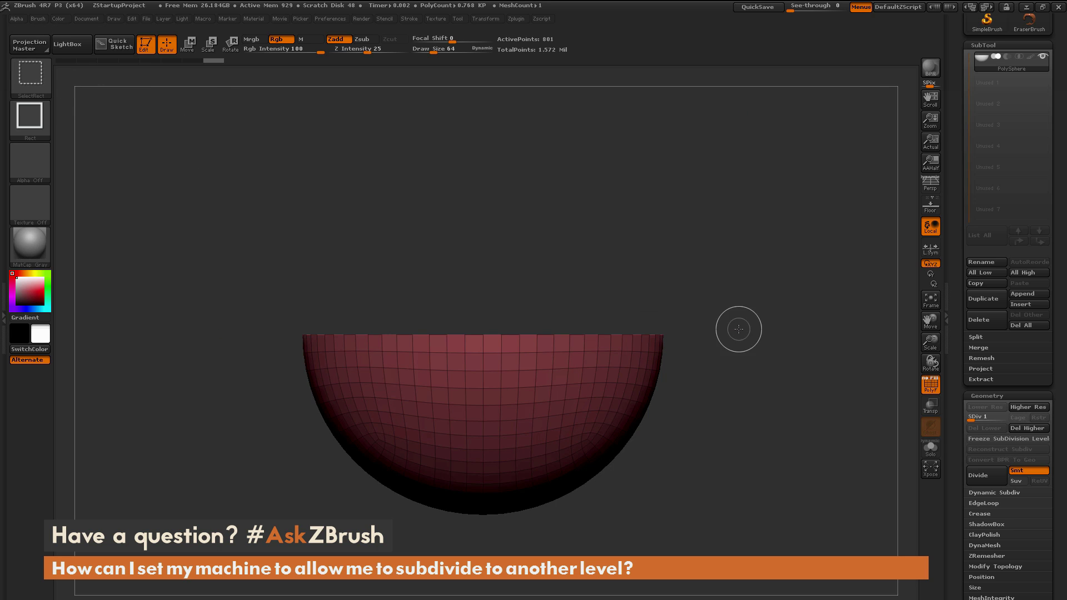
# Step: Split the hidden upper half of the sphere off into a separate subtool
pyautogui.click(984, 336)
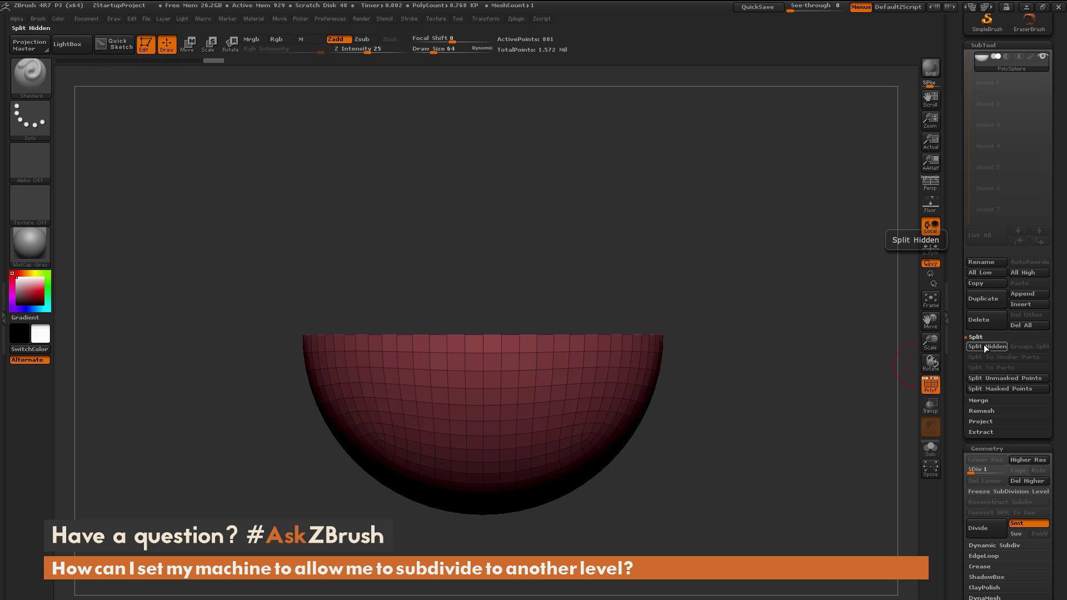
pyautogui.click(984, 347)
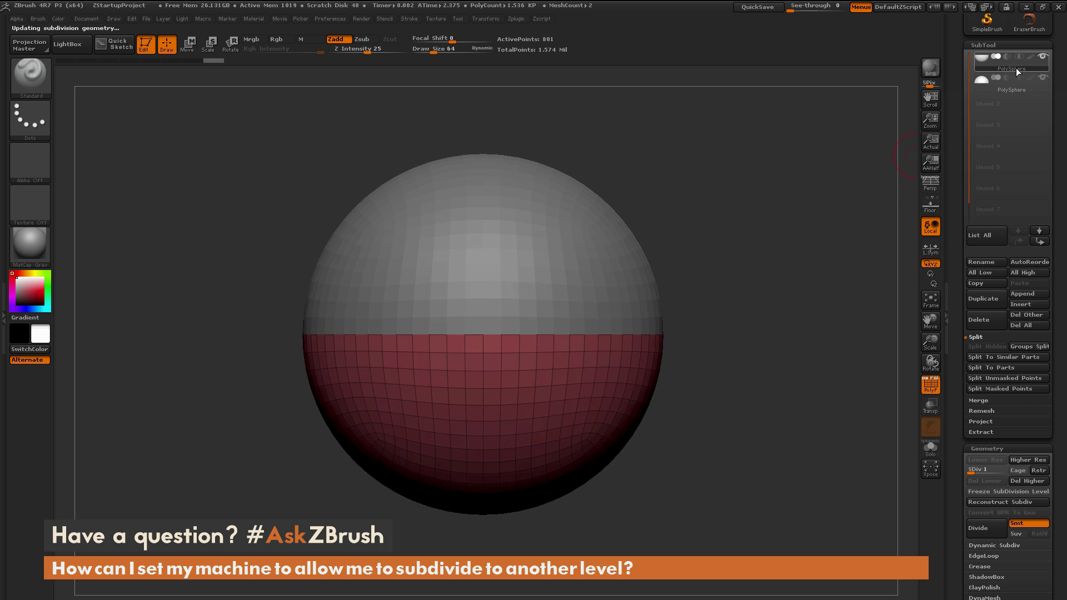
pyautogui.moveTo(1012, 78)
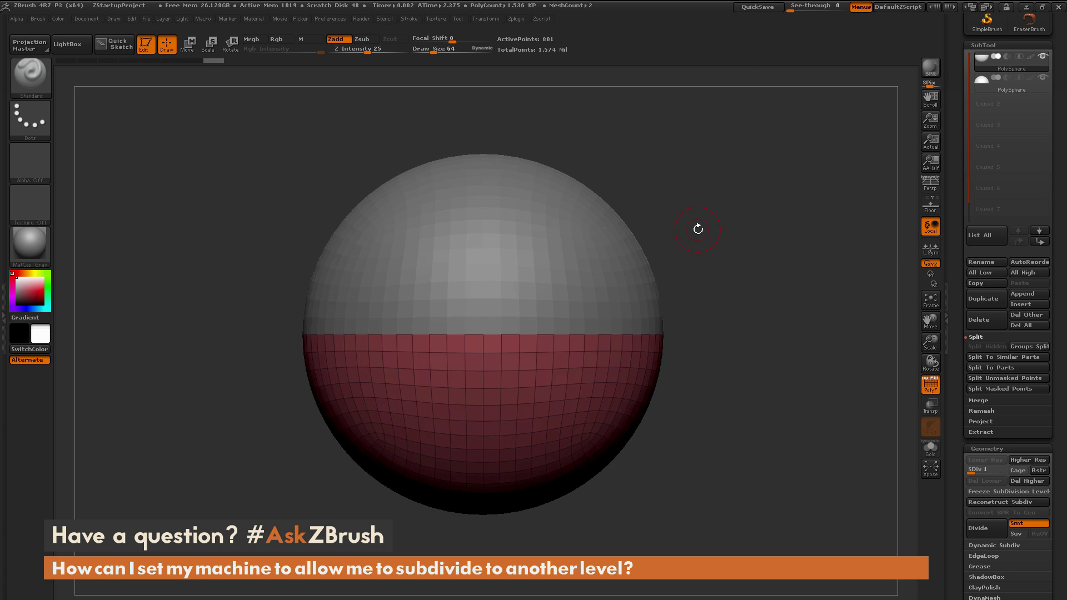
# Step: Step the lower-half subtool up to subdivision level 6 and divide it to level 7
pyautogui.press('d')
pyautogui.press('d')
pyautogui.press('d')
pyautogui.press('d')
pyautogui.press('d')
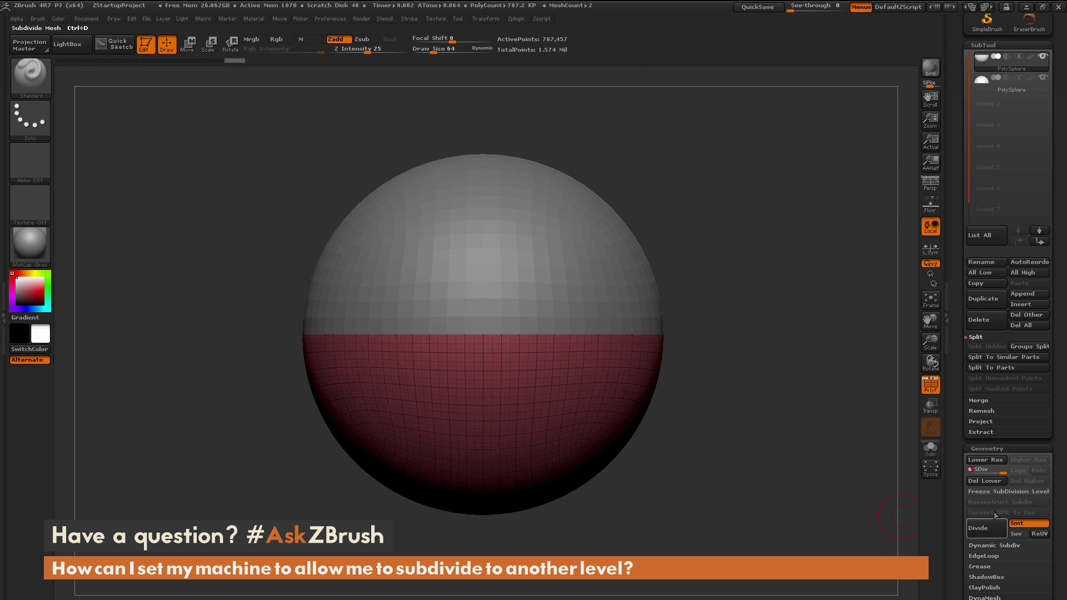
pyautogui.click(979, 531)
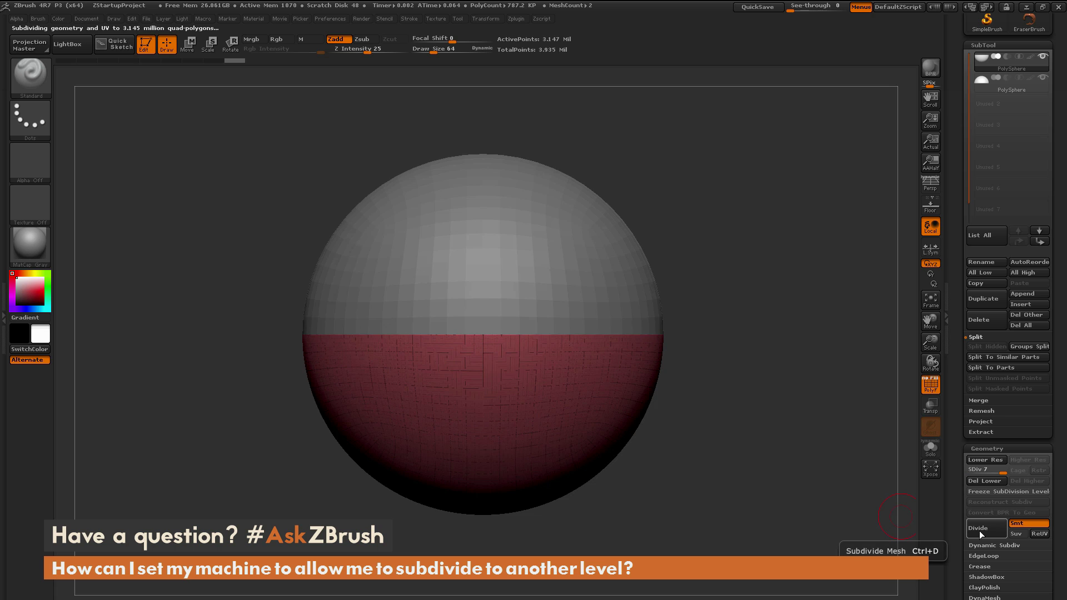
# Step: Bring the upper-half subtool to subdivision level 6, divide it to level 7, and turn off the polyframe display
pyautogui.click(1014, 86)
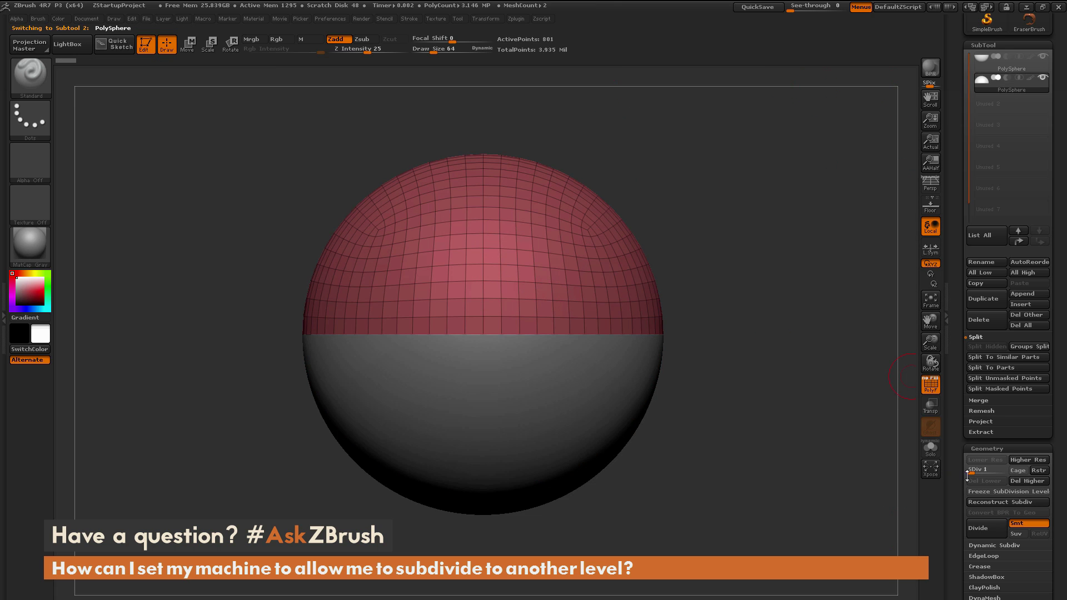
pyautogui.moveTo(970, 470); pyautogui.dragTo(995, 470)
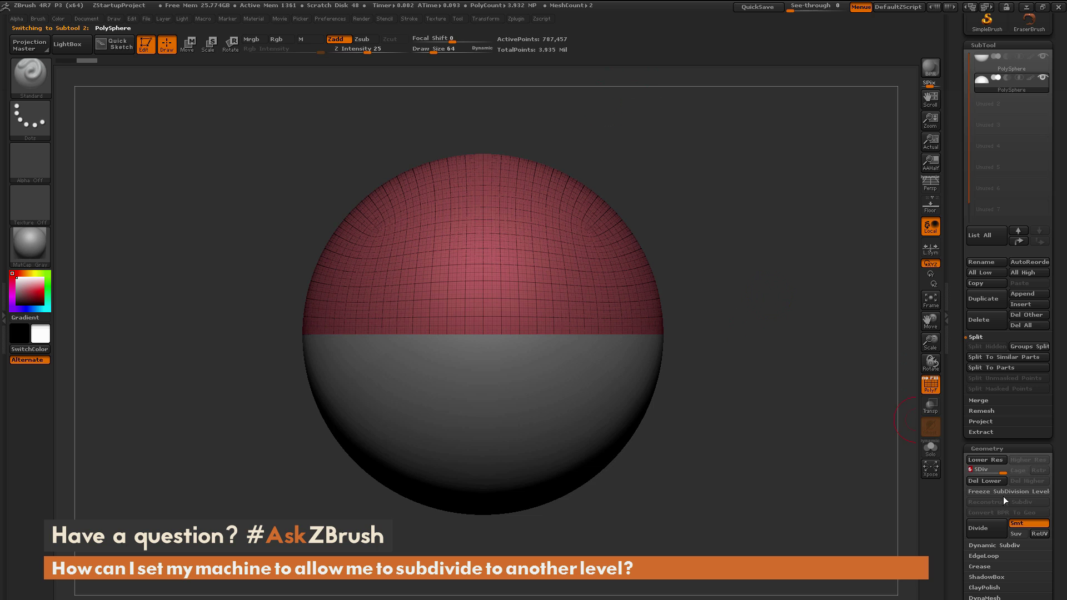
pyautogui.click(981, 528)
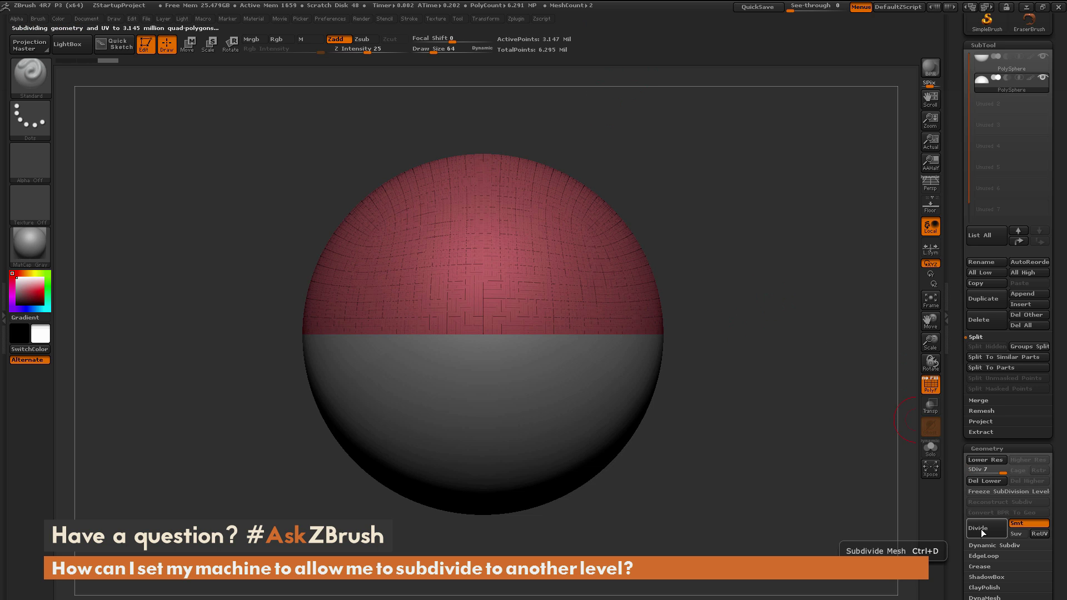
pyautogui.click(930, 389)
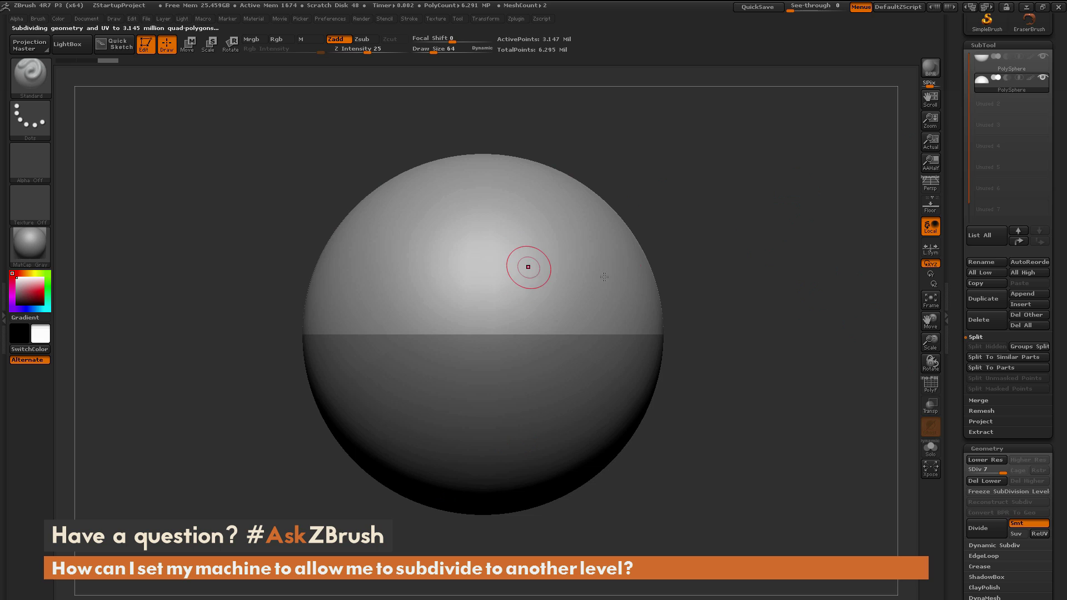